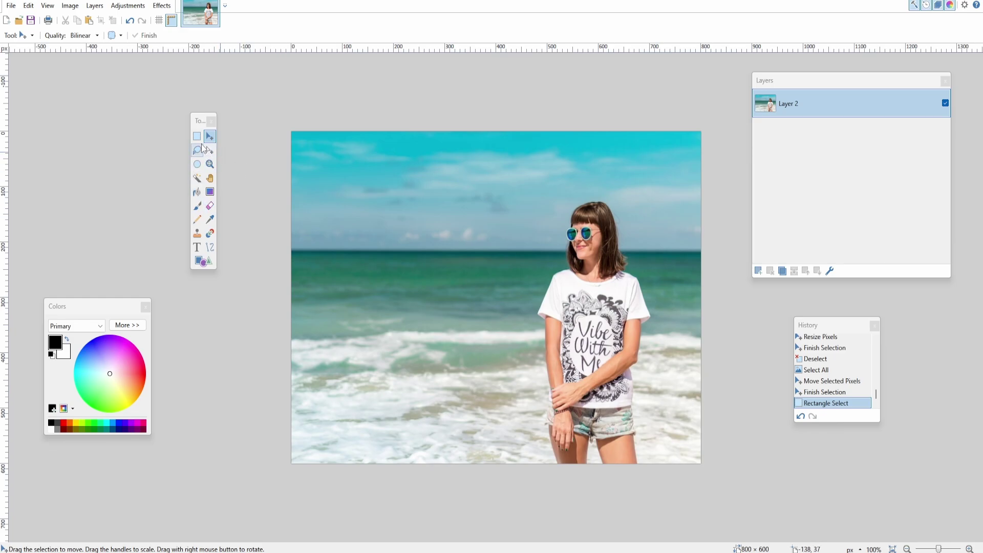
Pick Lasso Select, zoom to about 142% to frame the woman, and start outlining her leg.
{"action": "left_click", "coordinate": [197, 151]}
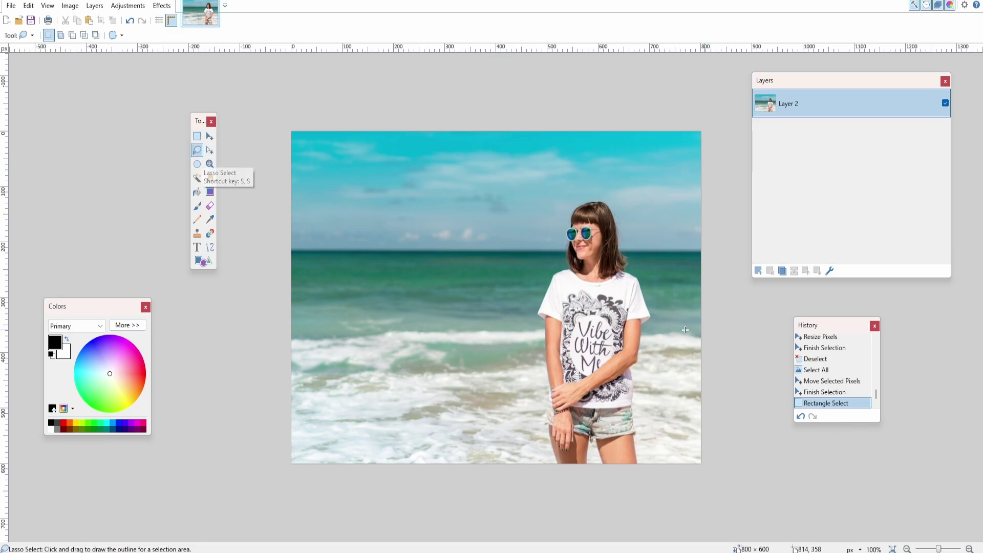
{"action": "scroll", "coordinate": [668, 355], "scroll_direction": "up", "scroll_amount": 5}
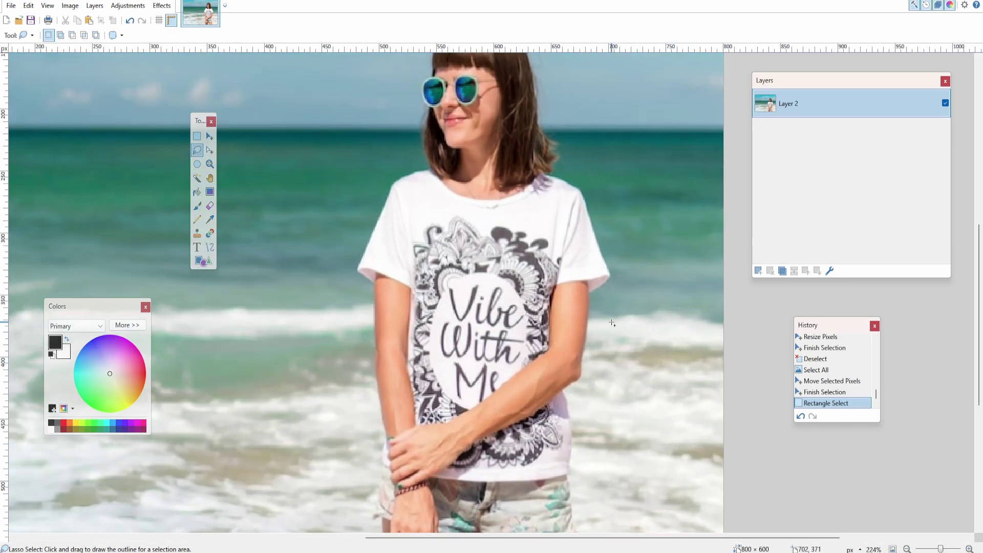
{"action": "scroll", "coordinate": [612, 316], "scroll_direction": "down", "scroll_amount": 3}
{"action": "left_click_drag", "start_coordinate": [612, 316], "coordinate": [572, 260]}
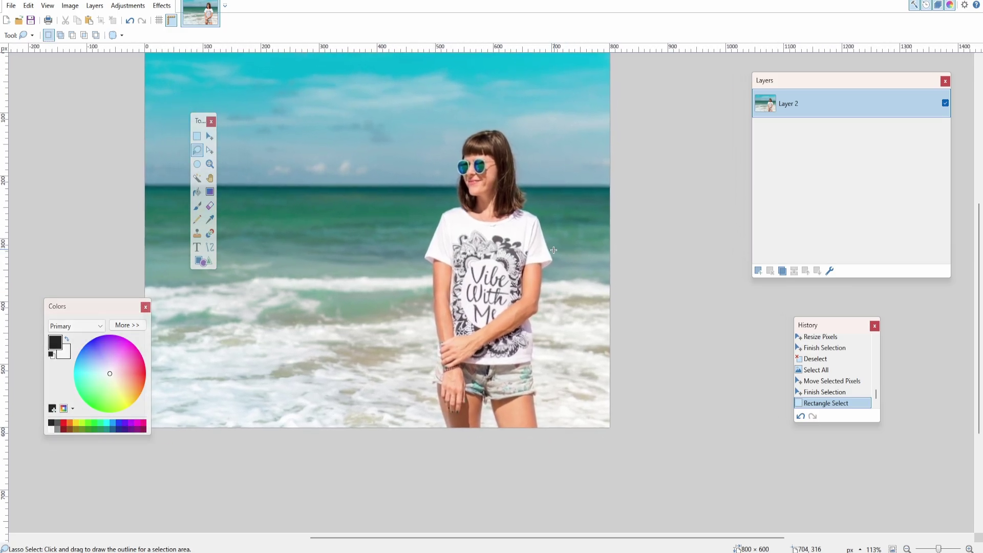
{"action": "scroll", "coordinate": [548, 205], "scroll_direction": "up", "scroll_amount": 2}
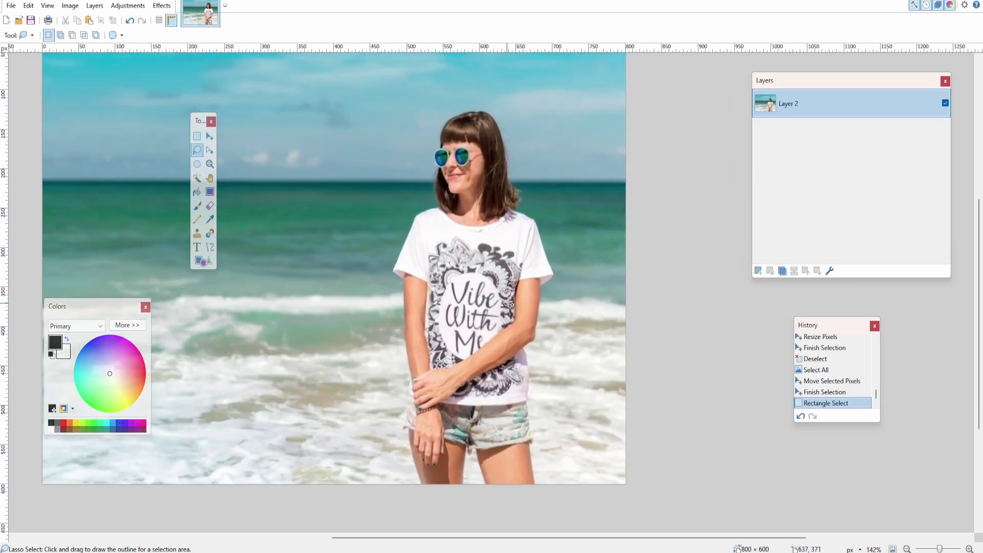
{"action": "left_click_drag", "start_coordinate": [510, 303], "coordinate": [492, 293]}
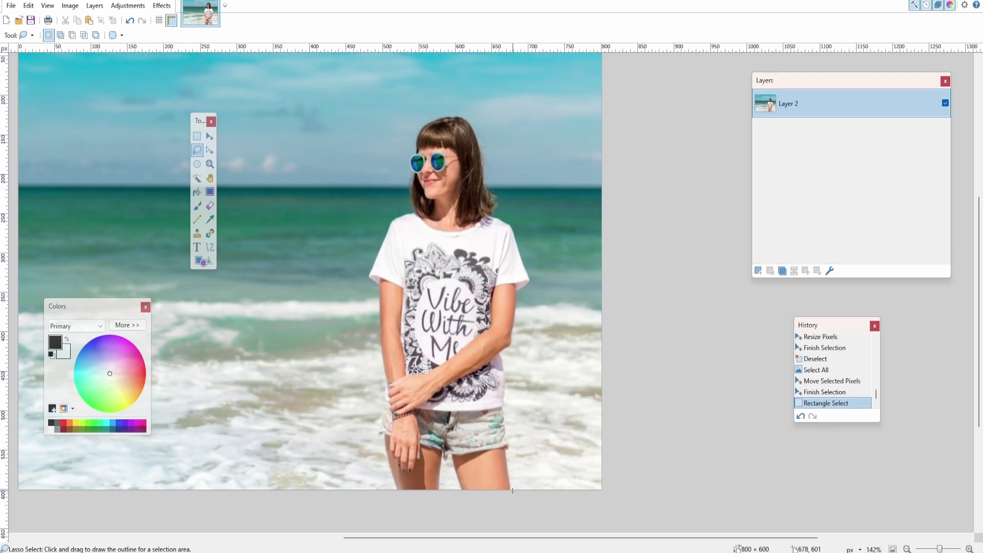
{"action": "left_click_drag", "start_coordinate": [513, 491], "coordinate": [506, 467]}
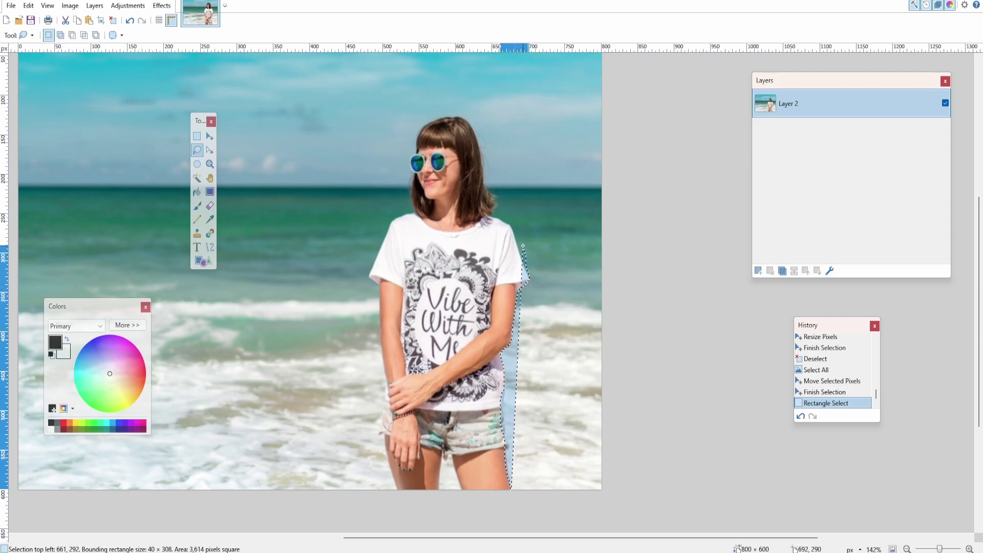
Trace the lasso from her leg up over the shoulder and hair, closing the outline around her.
{"action": "mouse_move", "coordinate": [523, 246]}
{"action": "left_mouse_down"}
{"action": "mouse_move", "coordinate": [513, 221]}
{"action": "mouse_move", "coordinate": [493, 209]}
{"action": "mouse_move", "coordinate": [474, 123]}
{"action": "mouse_move", "coordinate": [454, 115]}
{"action": "mouse_move", "coordinate": [426, 126]}
{"action": "mouse_move", "coordinate": [408, 162]}
{"action": "mouse_move", "coordinate": [413, 207]}
{"action": "mouse_move", "coordinate": [392, 222]}
{"action": "mouse_move", "coordinate": [369, 270]}
{"action": "mouse_move", "coordinate": [385, 379]}
{"action": "mouse_move", "coordinate": [379, 437]}
{"action": "mouse_move", "coordinate": [397, 493]}
{"action": "left_mouse_up"}
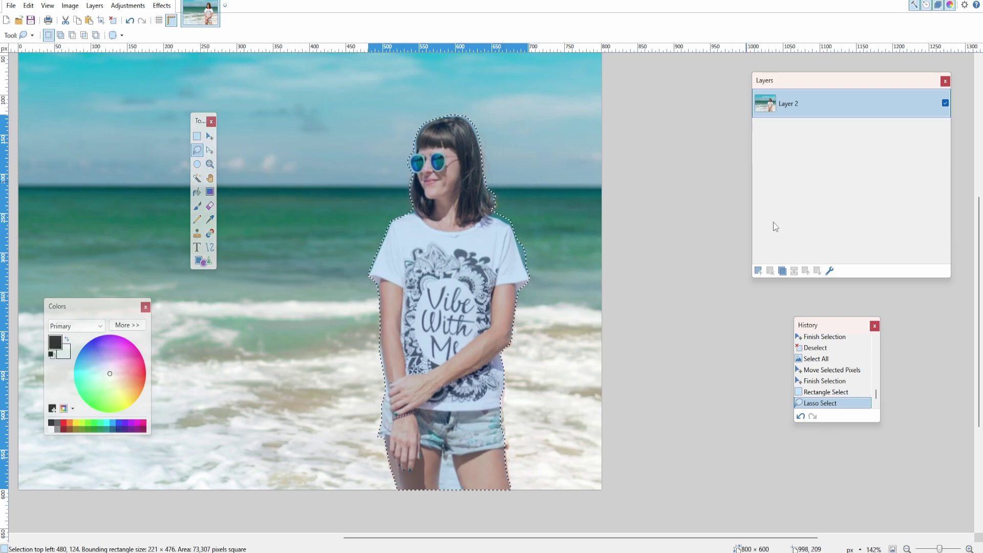
Paste the selected woman onto a new layer, nudge it into place, and deselect it.
{"action": "left_click", "coordinate": [758, 273]}
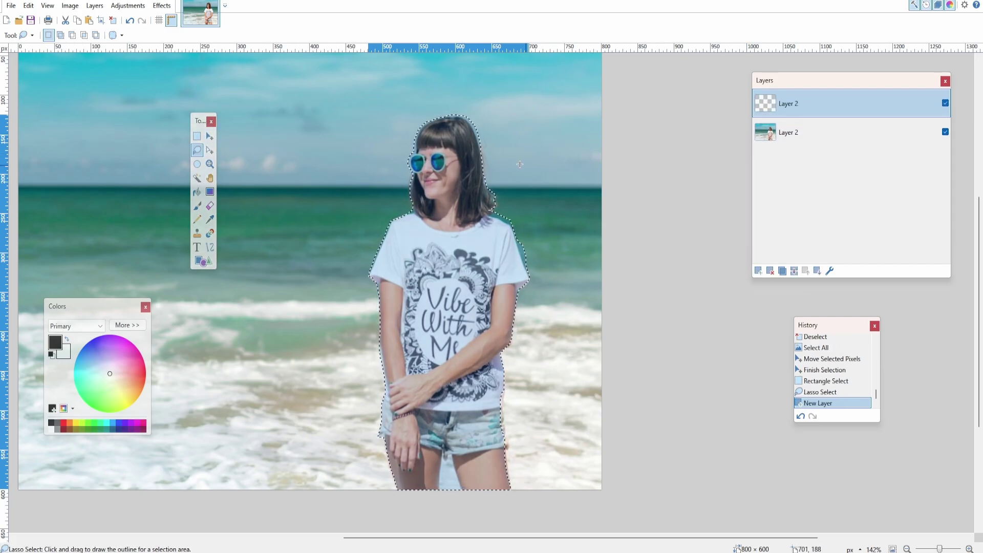
{"action": "key", "text": "ctrl+v"}
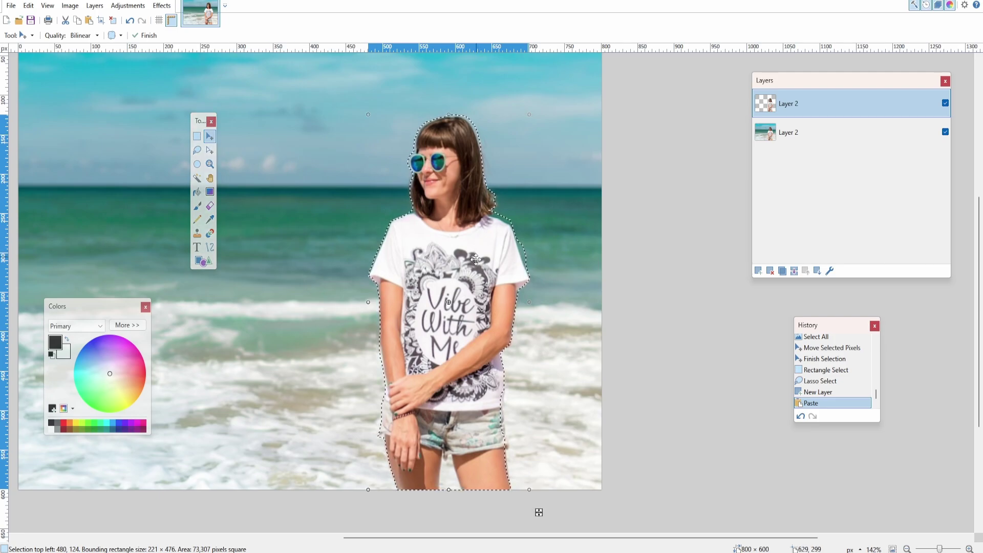
{"action": "mouse_move", "coordinate": [467, 258]}
{"action": "left_mouse_down"}
{"action": "mouse_move", "coordinate": [408, 239]}
{"action": "mouse_move", "coordinate": [392, 264]}
{"action": "mouse_move", "coordinate": [476, 259]}
{"action": "mouse_move", "coordinate": [424, 216]}
{"action": "mouse_move", "coordinate": [391, 254]}
{"action": "mouse_move", "coordinate": [482, 257]}
{"action": "mouse_move", "coordinate": [465, 219]}
{"action": "mouse_move", "coordinate": [415, 235]}
{"action": "mouse_move", "coordinate": [475, 256]}
{"action": "left_mouse_up"}
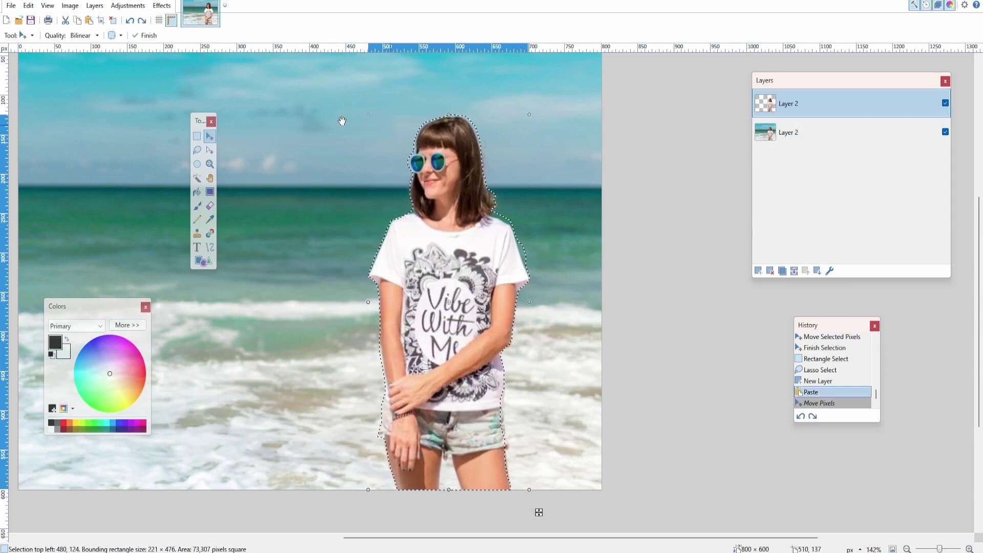
{"action": "key", "text": "ctrl+d"}
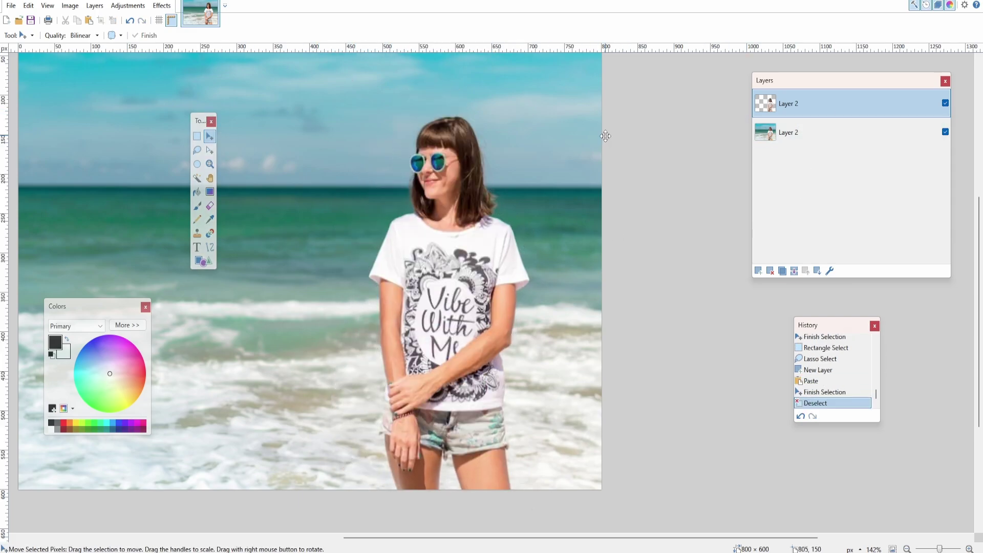
Erase the whole original beach photo layer, then return to the cut-out layer with the Eraser.
{"action": "left_click", "coordinate": [787, 132]}
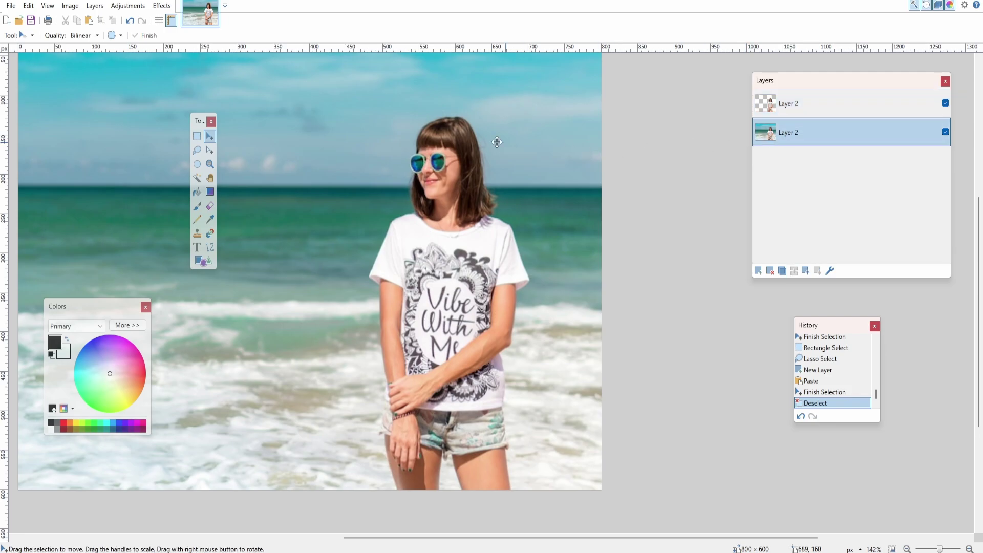
{"action": "key", "text": "ctrl+a"}
{"action": "left_click", "coordinate": [304, 159]}
{"action": "key", "text": "Delete"}
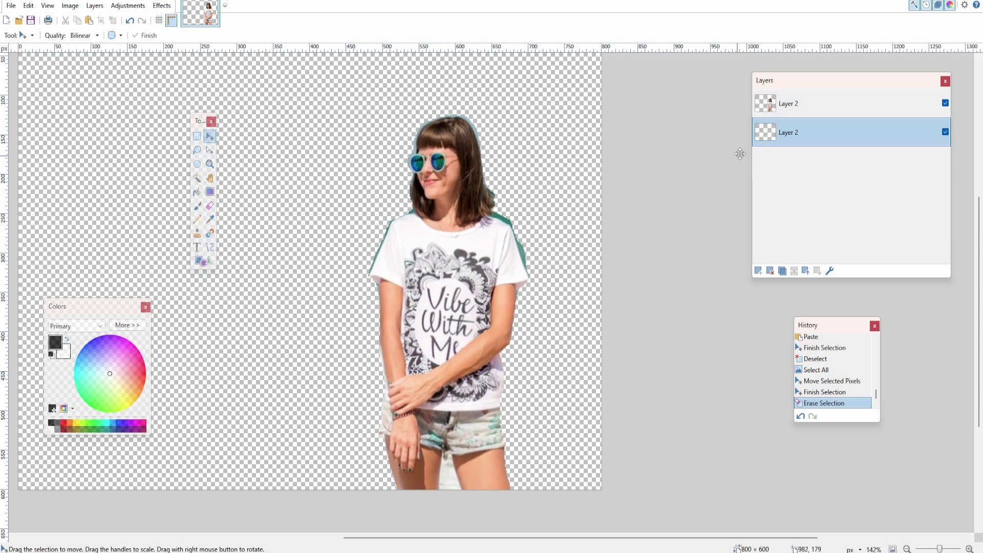
{"action": "left_click", "coordinate": [796, 108]}
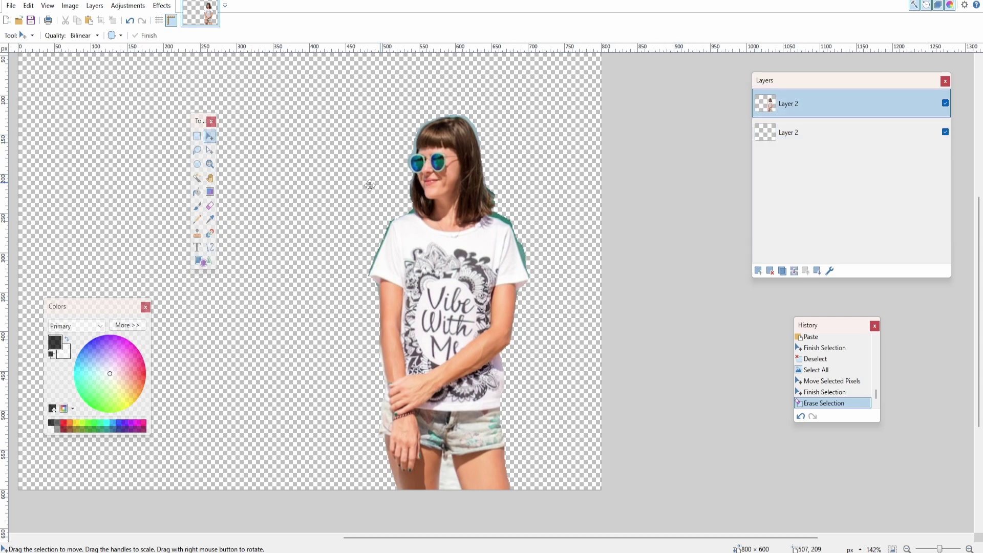
{"action": "left_click", "coordinate": [210, 206]}
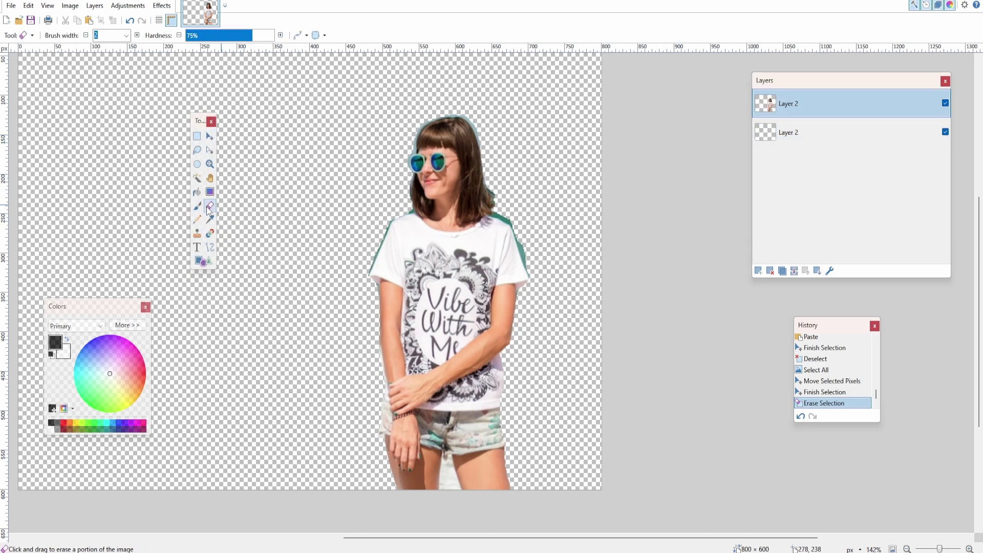
Set the eraser width to 20 and erase the teal fringe along the shirt's right edge.
{"action": "left_click", "coordinate": [128, 37]}
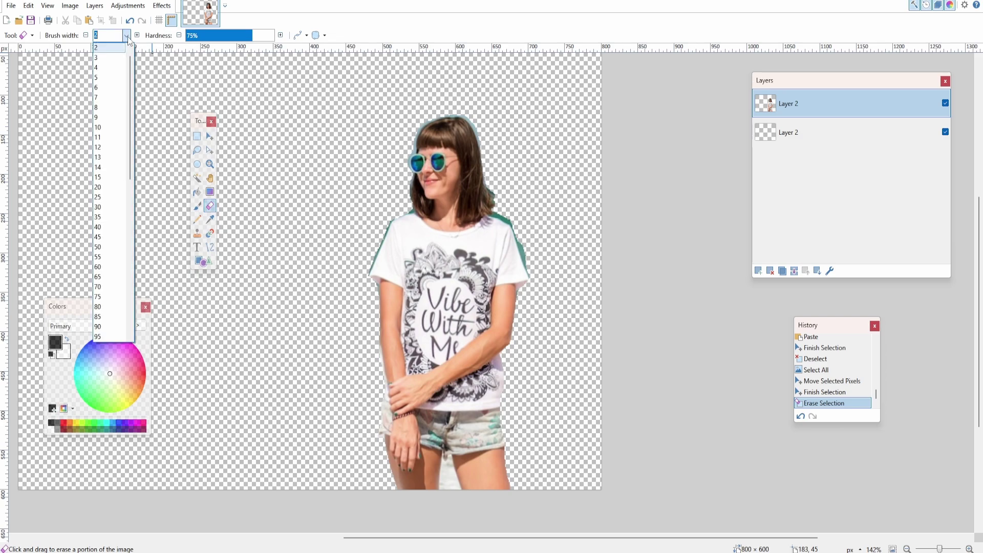
{"action": "left_click", "coordinate": [107, 187]}
{"action": "left_click_drag", "start_coordinate": [424, 222], "coordinate": [449, 228]}
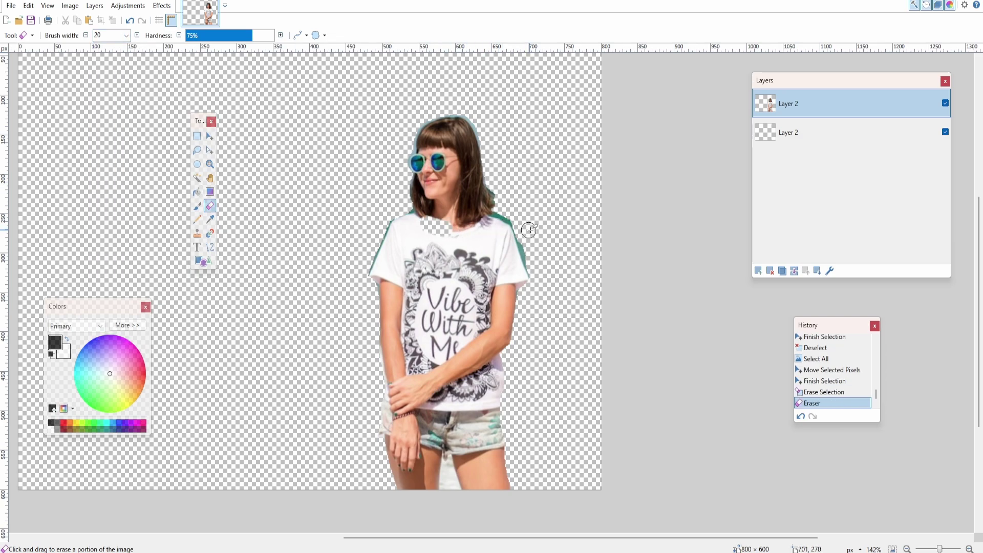
{"action": "key", "text": "ctrl+z"}
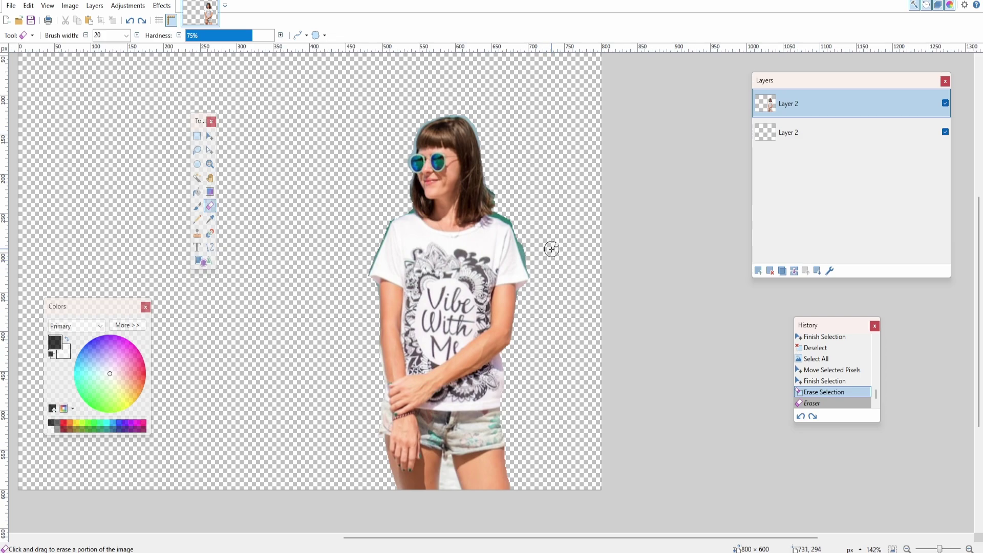
{"action": "scroll", "coordinate": [545, 258], "scroll_direction": "up", "scroll_amount": 6}
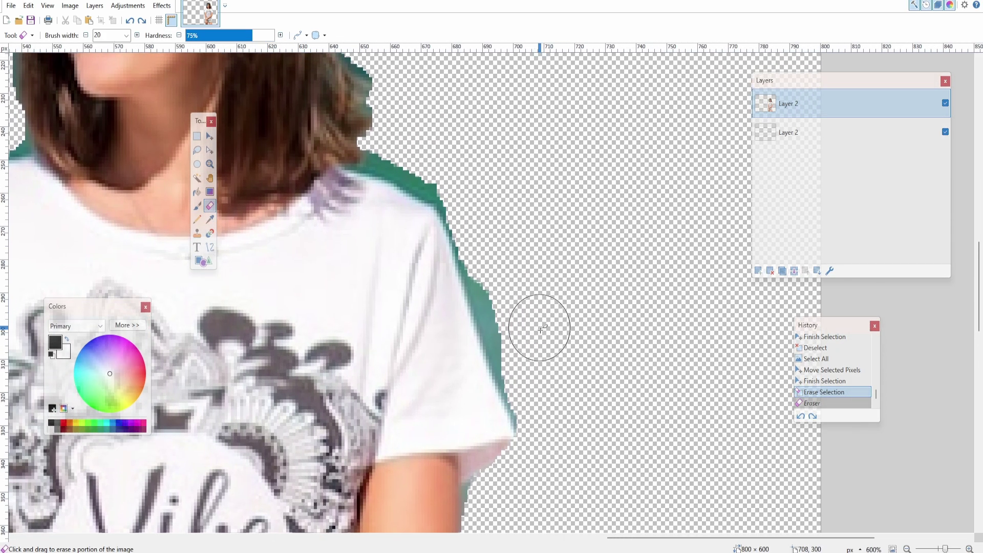
{"action": "mouse_move", "coordinate": [544, 402]}
{"action": "left_mouse_down"}
{"action": "mouse_move", "coordinate": [509, 333]}
{"action": "mouse_move", "coordinate": [487, 211]}
{"action": "mouse_move", "coordinate": [450, 159]}
{"action": "mouse_move", "coordinate": [483, 210]}
{"action": "mouse_move", "coordinate": [482, 250]}
{"action": "mouse_move", "coordinate": [530, 382]}
{"action": "left_mouse_up"}
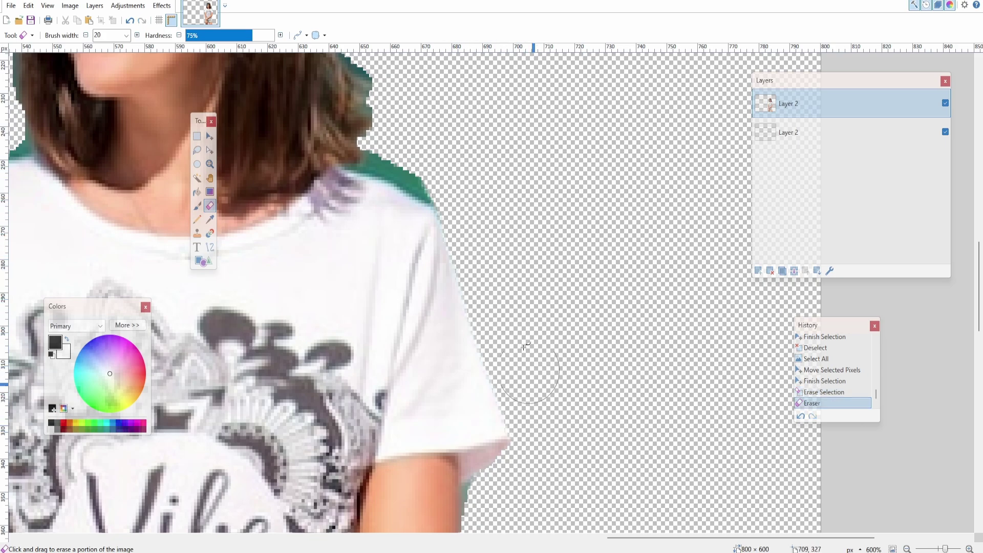
Zoom in further and erase the teal fringe along the hair and shoulder edges.
{"action": "scroll", "coordinate": [527, 251], "scroll_direction": "up", "scroll_amount": 3}
{"action": "scroll", "coordinate": [528, 251], "scroll_direction": "left", "scroll_amount": 2}
{"action": "scroll", "coordinate": [527, 251], "scroll_direction": "up", "scroll_amount": 2}
{"action": "scroll", "coordinate": [528, 251], "scroll_direction": "left", "scroll_amount": 1}
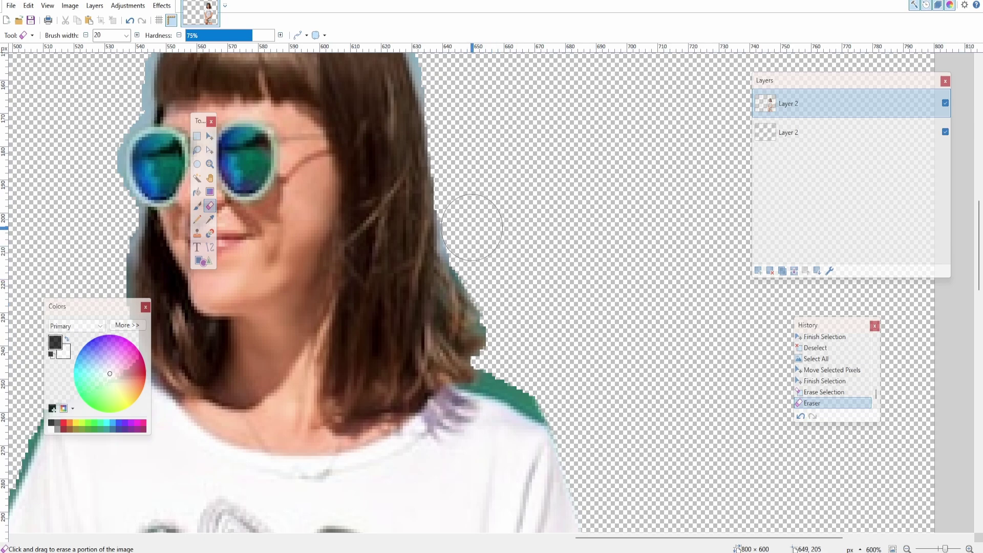
{"action": "mouse_move", "coordinate": [473, 242]}
{"action": "left_mouse_down"}
{"action": "mouse_move", "coordinate": [510, 357]}
{"action": "mouse_move", "coordinate": [562, 402]}
{"action": "mouse_move", "coordinate": [556, 394]}
{"action": "left_mouse_up"}
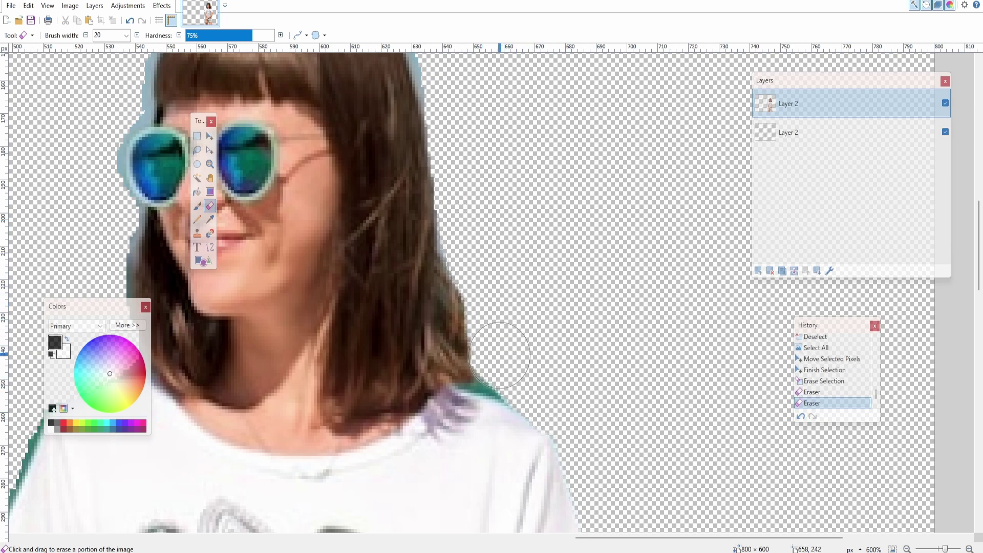
{"action": "mouse_move", "coordinate": [504, 365]}
{"action": "left_mouse_down"}
{"action": "mouse_move", "coordinate": [531, 370]}
{"action": "mouse_move", "coordinate": [504, 355]}
{"action": "mouse_move", "coordinate": [488, 359]}
{"action": "mouse_move", "coordinate": [542, 384]}
{"action": "left_mouse_up"}
{"action": "scroll", "coordinate": [501, 229], "scroll_direction": "left", "scroll_amount": 3}
{"action": "scroll", "coordinate": [501, 229], "scroll_direction": "up", "scroll_amount": 5}
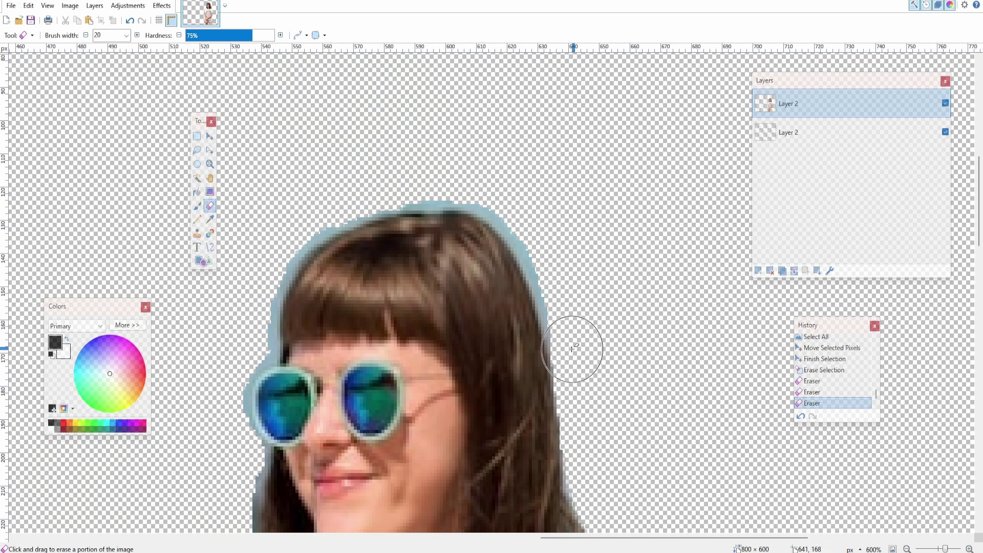
{"action": "mouse_move", "coordinate": [584, 345]}
{"action": "left_mouse_down"}
{"action": "mouse_move", "coordinate": [541, 239]}
{"action": "mouse_move", "coordinate": [511, 195]}
{"action": "mouse_move", "coordinate": [467, 181]}
{"action": "mouse_move", "coordinate": [330, 203]}
{"action": "left_mouse_up"}
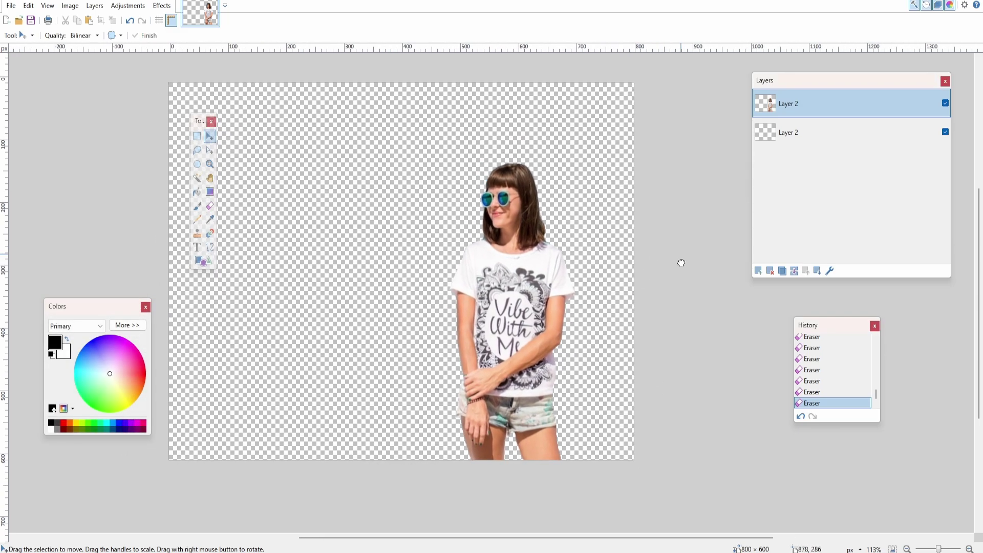
Paste the sky and field photo into the bottom layer, keeping canvas size, and resize it to fill.
{"action": "left_click", "coordinate": [801, 130]}
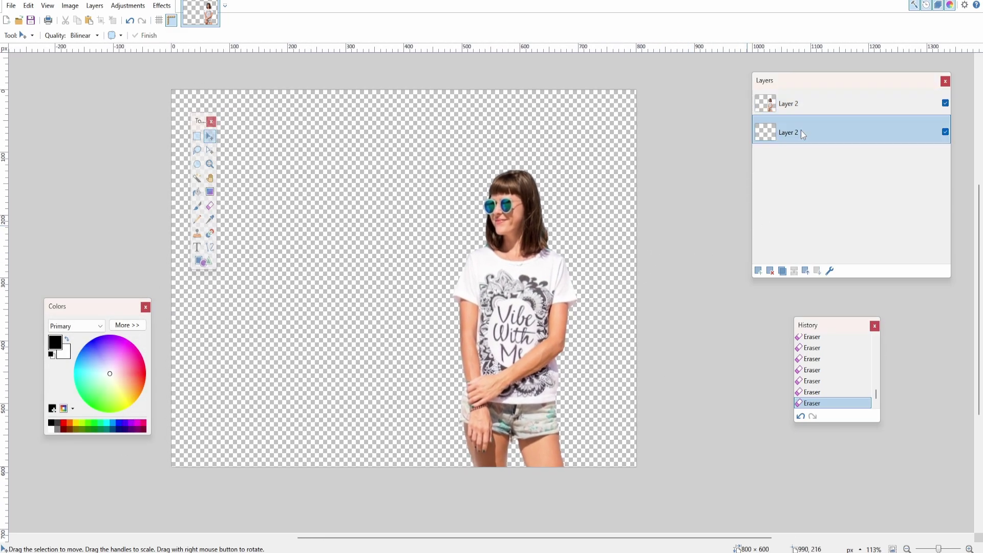
{"action": "key", "text": "ctrl+a"}
{"action": "left_click", "coordinate": [338, 226]}
{"action": "key", "text": "ctrl+v"}
{"action": "key", "text": "Return"}
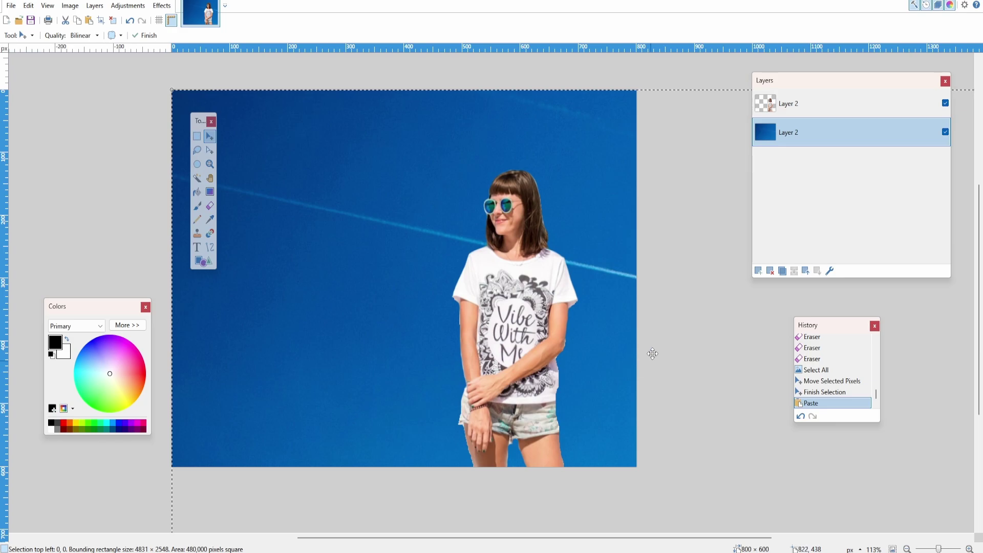
{"action": "left_click_drag", "start_coordinate": [681, 93], "coordinate": [597, 292]}
{"action": "scroll", "coordinate": [597, 292], "scroll_direction": "down", "scroll_amount": 5}
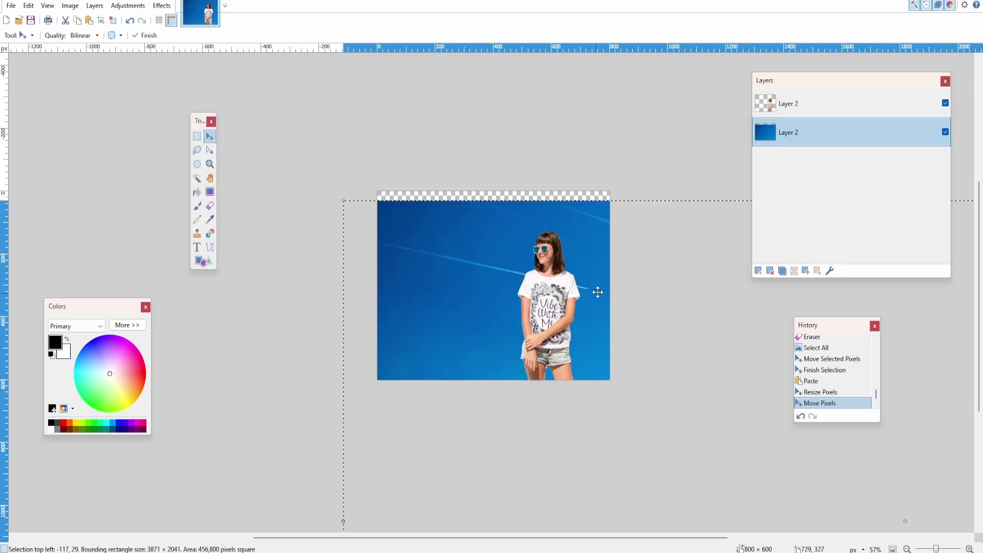
{"action": "left_click_drag", "start_coordinate": [655, 214], "coordinate": [498, 372]}
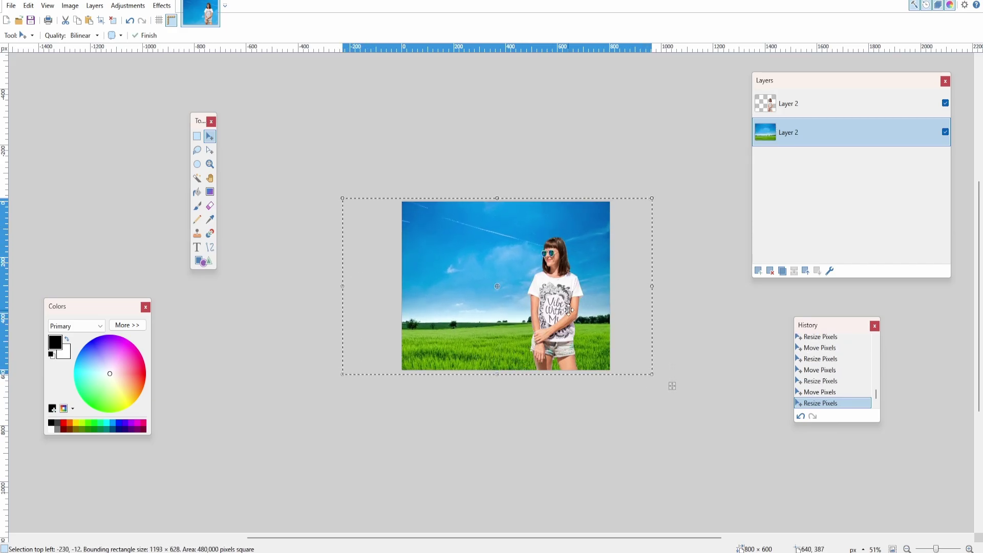
{"action": "scroll", "coordinate": [587, 220], "scroll_direction": "up", "scroll_amount": 3}
{"action": "key", "text": "ctrl+d"}
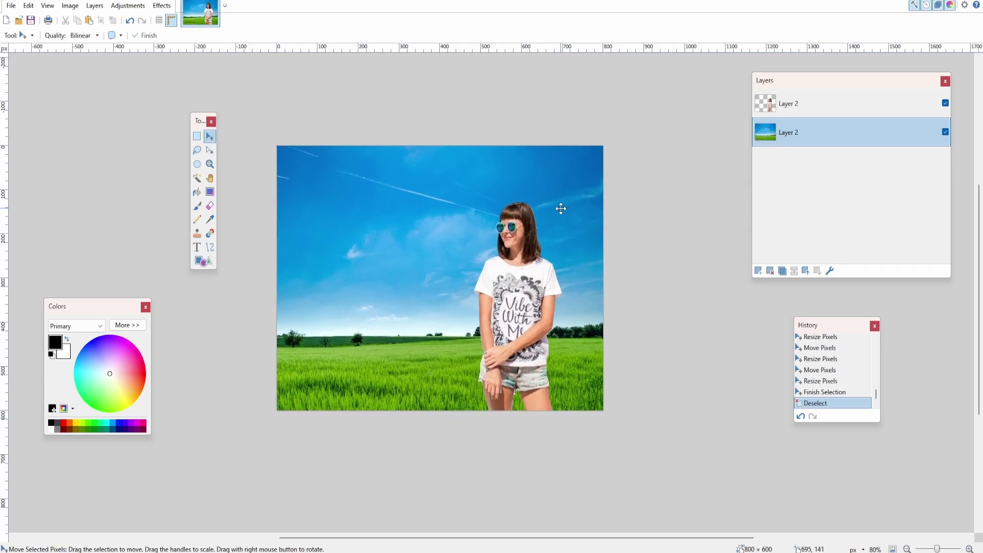
Select the woman's layer, Layer 2, zoom in, and bring up the Effects > Object list.
{"action": "left_click", "coordinate": [802, 108]}
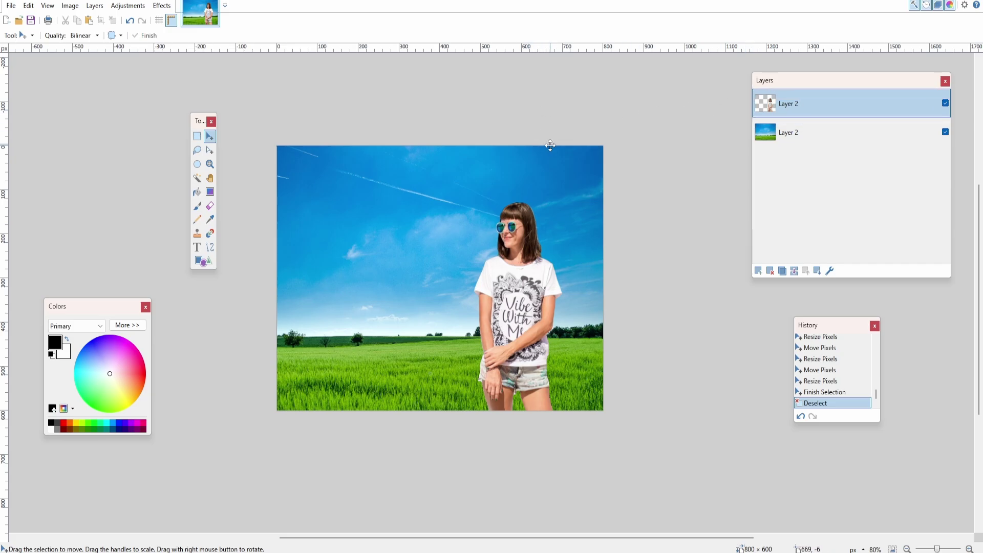
{"action": "scroll", "coordinate": [552, 145], "scroll_direction": "right", "scroll_amount": 1}
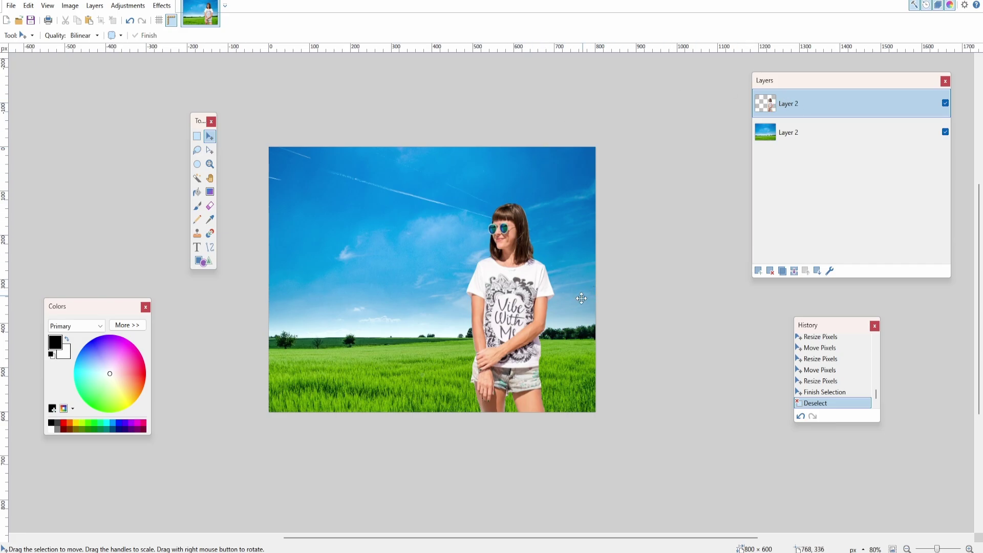
{"action": "scroll", "coordinate": [581, 298], "scroll_direction": "up", "scroll_amount": 2, "text": "ctrl"}
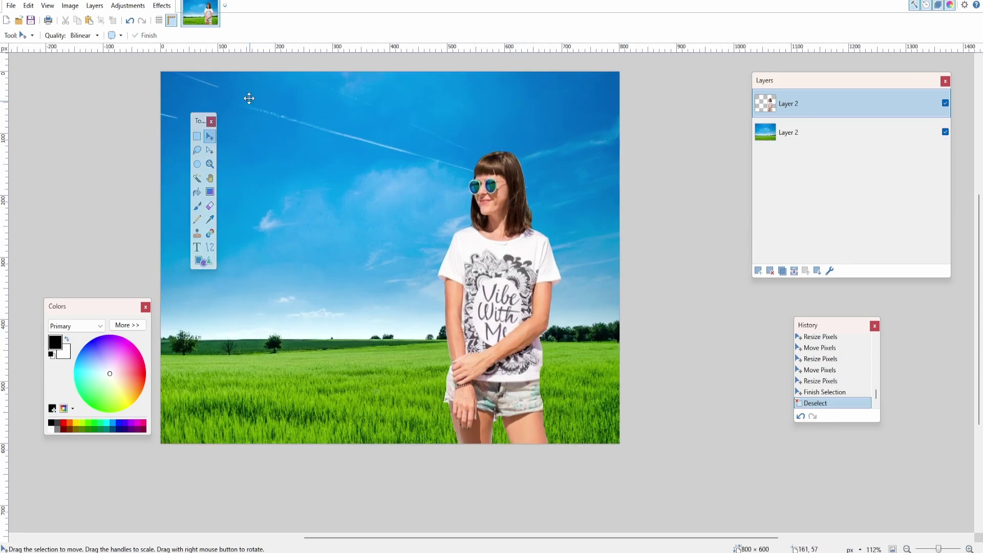
{"action": "left_click", "coordinate": [162, 6]}
{"action": "mouse_move", "coordinate": [172, 129]}
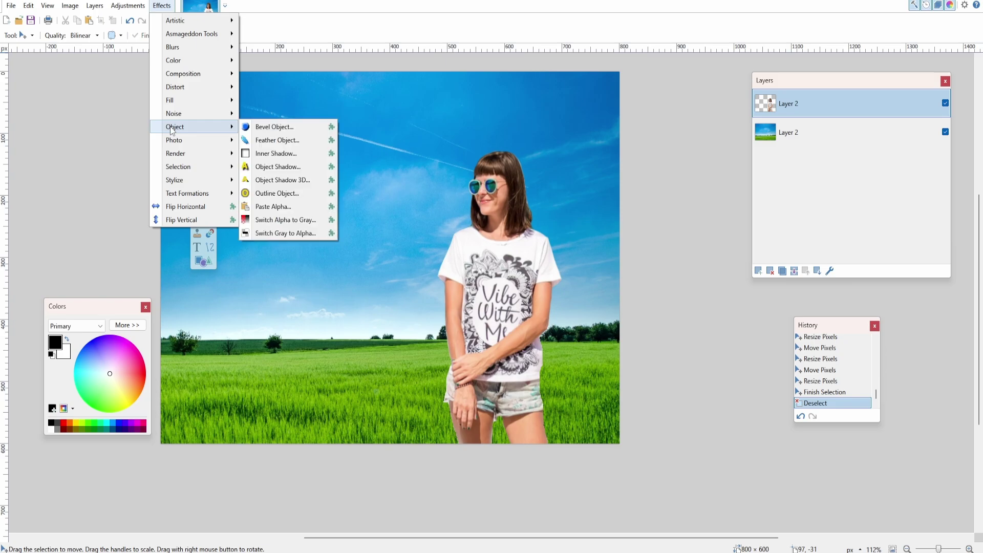
Apply Feather Object with a feather radius of 4 to the woman's layer.
{"action": "left_click", "coordinate": [285, 141]}
{"action": "left_click_drag", "start_coordinate": [465, 236], "coordinate": [261, 278]}
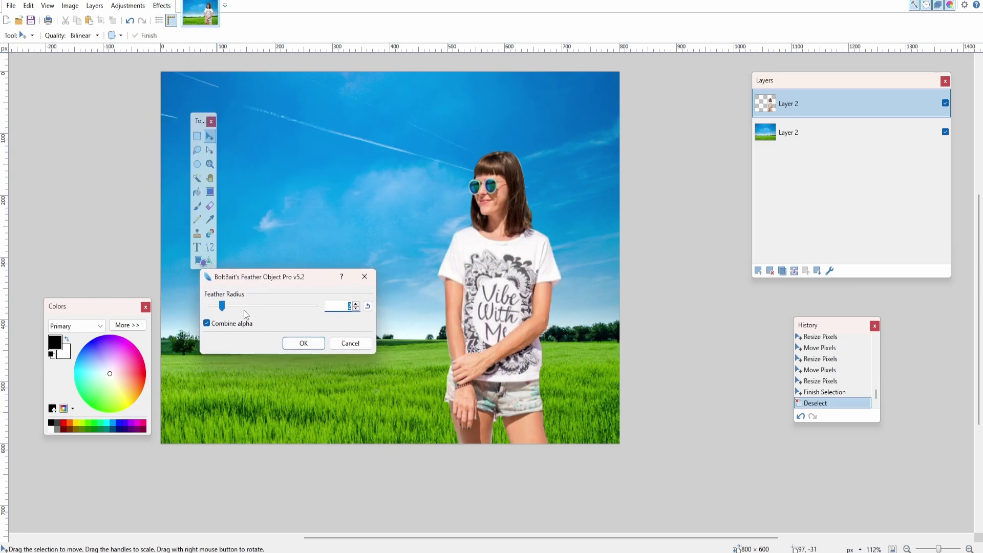
{"action": "left_click_drag", "start_coordinate": [224, 309], "coordinate": [251, 313]}
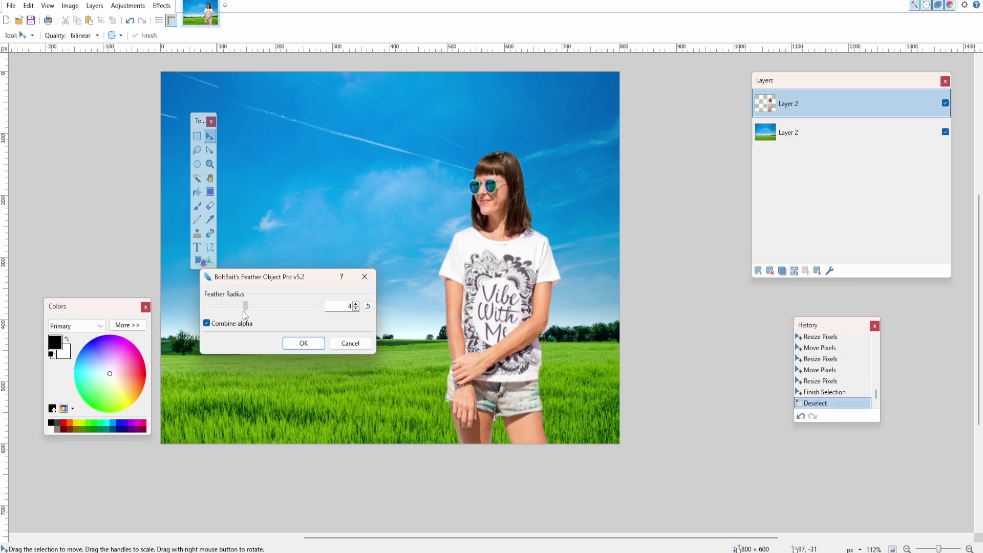
{"action": "left_click", "coordinate": [310, 344]}
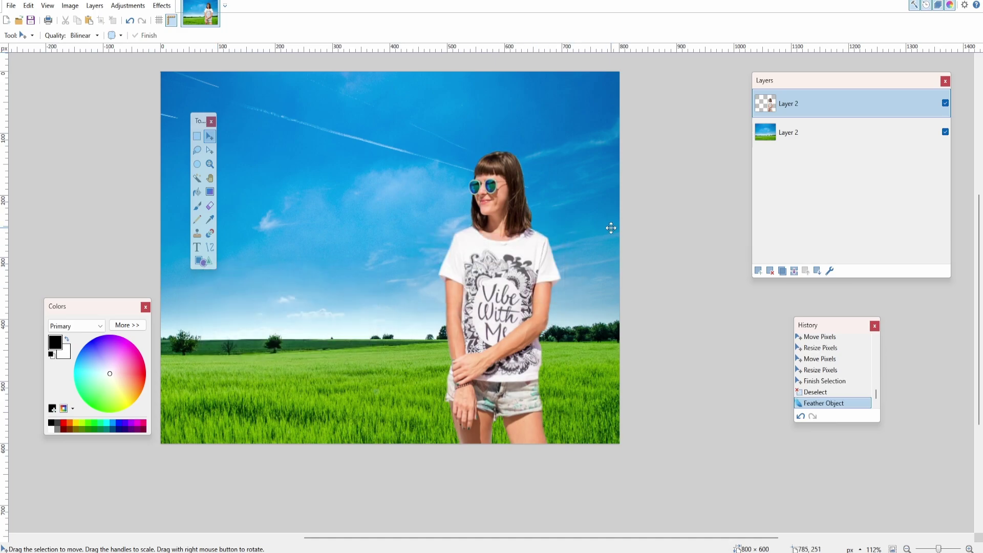
{"action": "left_click_drag", "start_coordinate": [611, 227], "coordinate": [649, 230]}
{"action": "scroll", "coordinate": [579, 199], "scroll_direction": "up", "scroll_amount": 1}
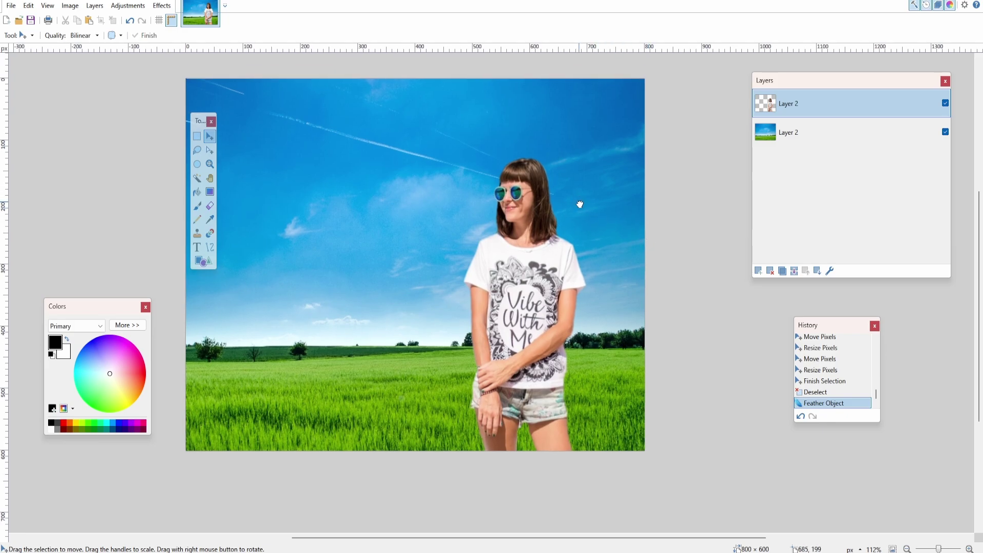